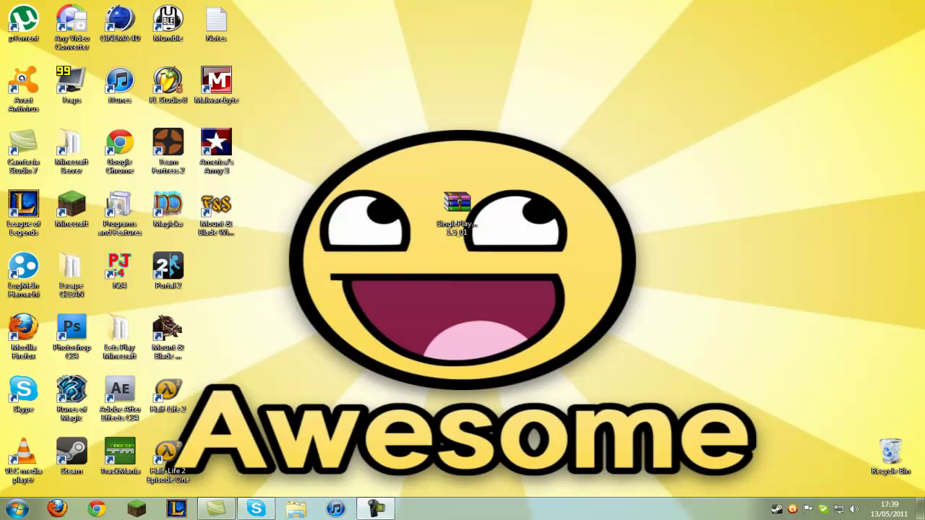
- Select the SinglePlayer Commands 3.1.01 ZIP icon and drag it one grid slot up, above the face's eyes
left_click_drag(548, 304, 454, 257)
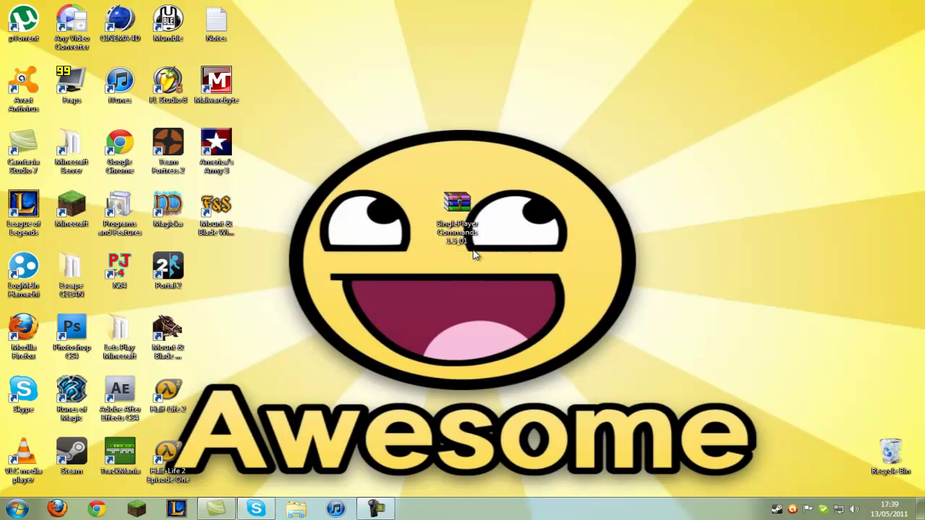
left_click_drag(474, 254, 468, 206)
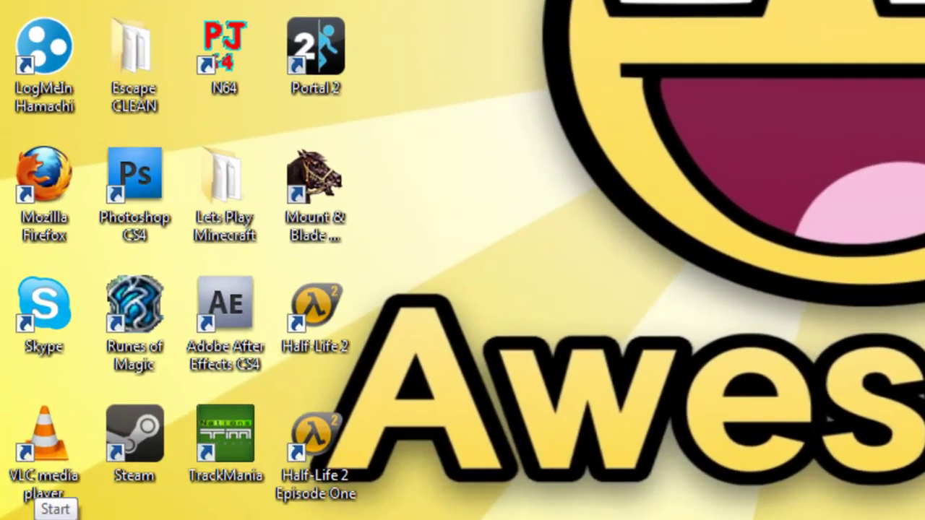
- Open the Run dialog from the Start menu and run %appdata% to reach the Roaming folder
left_click(16, 509)
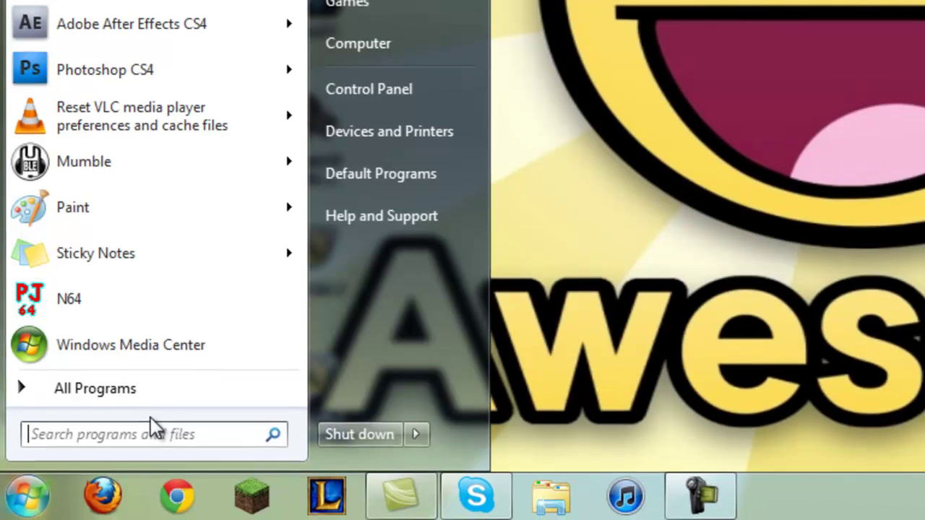
type("run")
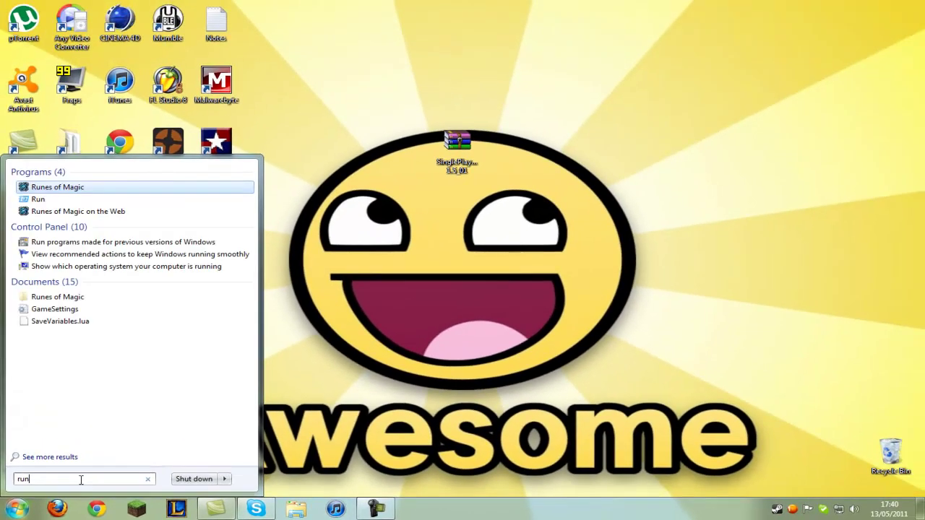
left_click(38, 196)
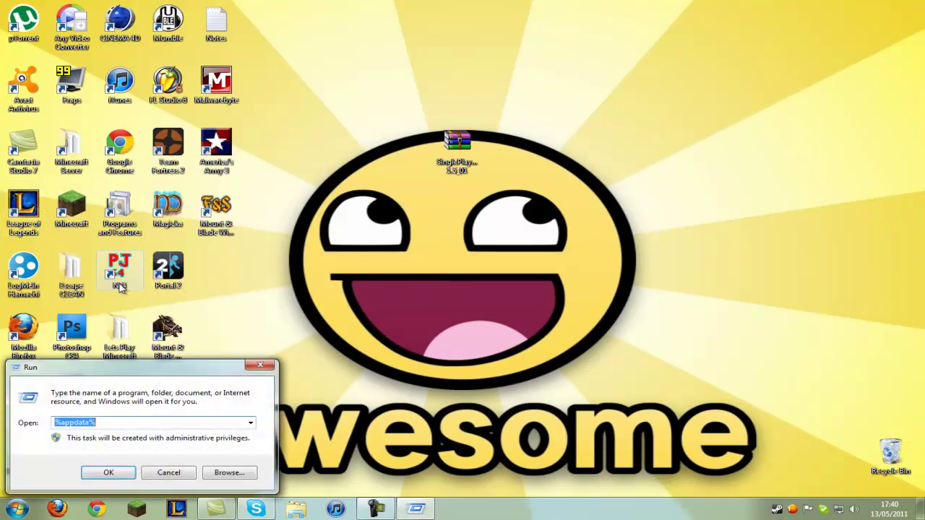
key("BackSpace")
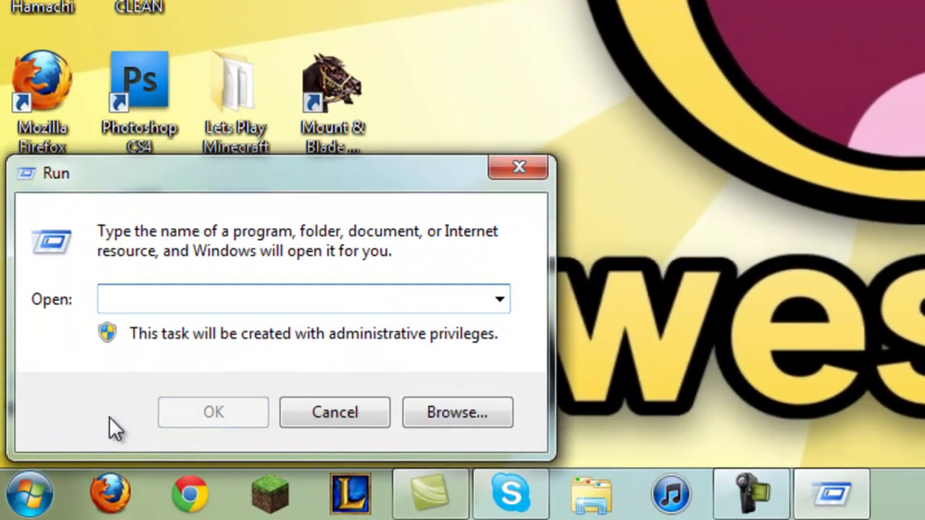
type("%app")
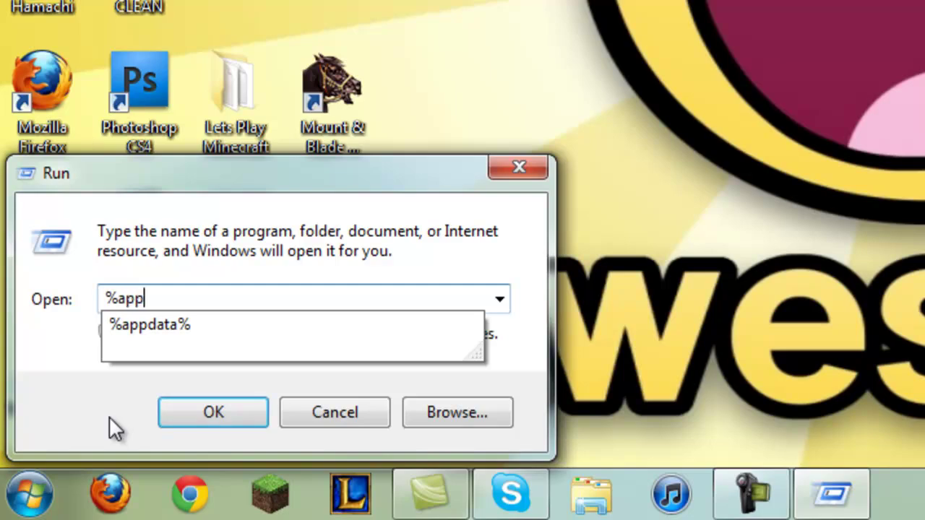
type("data%")
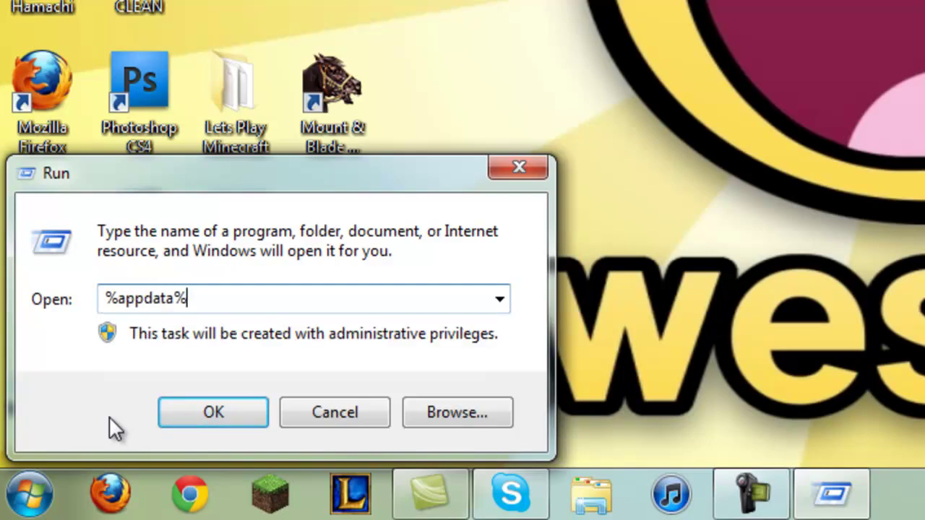
key("Return")
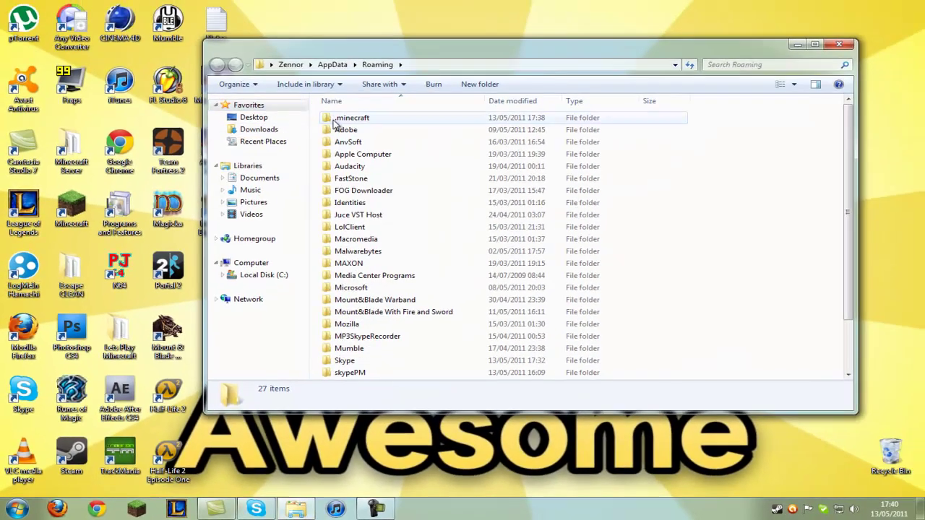
- Browse into .minecraft\bin and open minecraft.jar with WinRAR archiver
double_click(336, 119)
double_click(339, 118)
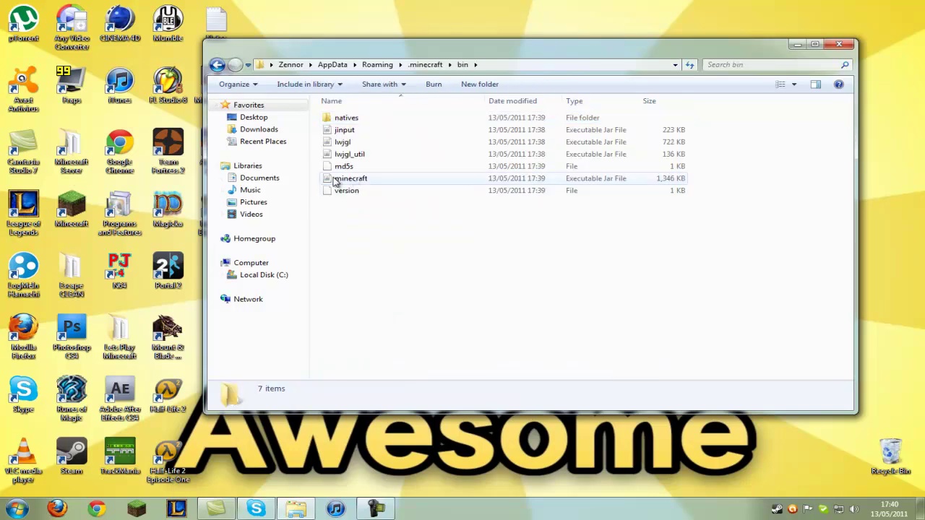
right_click(357, 181)
mouse_move(414, 213)
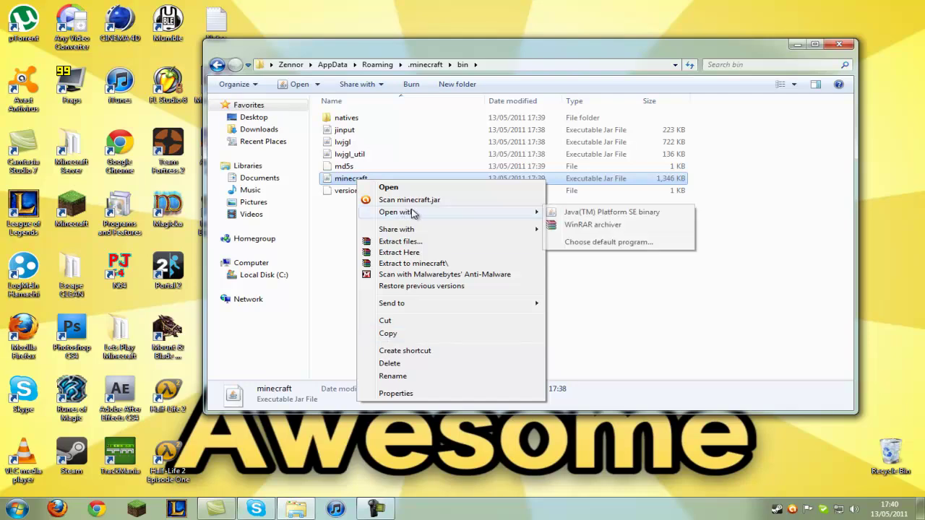
left_click(582, 226)
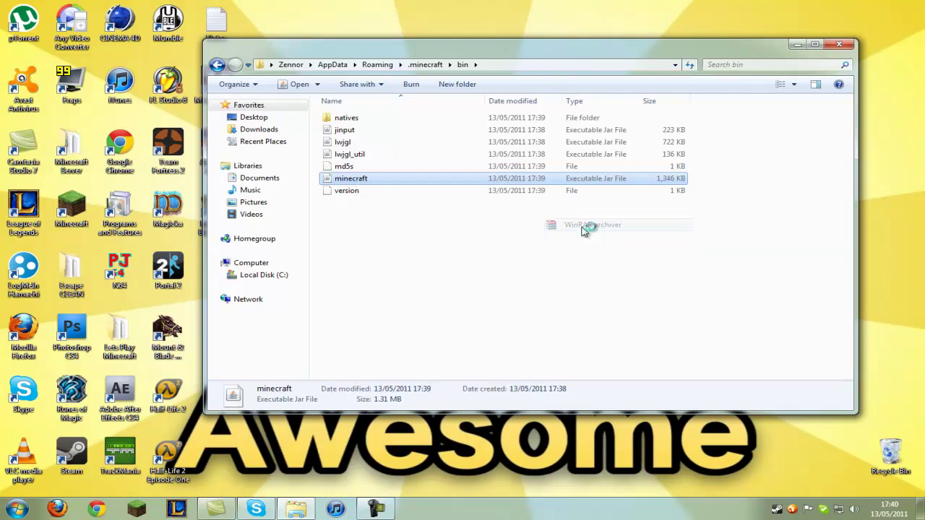
- Dismiss the WinRAR license reminder and snap the minecraft.jar window to the right half of the screen
left_click(797, 46)
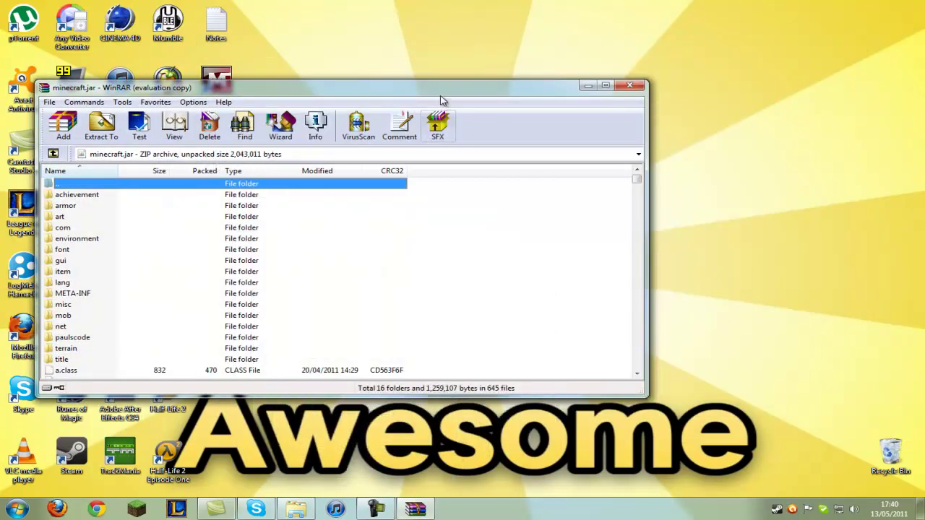
left_click(410, 246)
left_click_drag(429, 90, 924, 97)
left_click_drag(452, 140, 360, 141)
left_click_drag(386, 27, 357, 90)
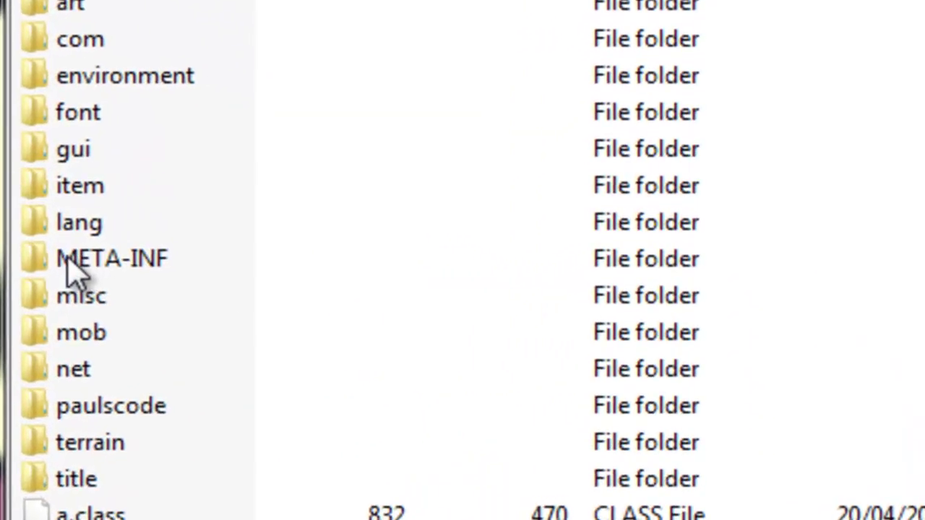
- Delete the META-INF folder from minecraft.jar and confirm the deletion
left_click(156, 258)
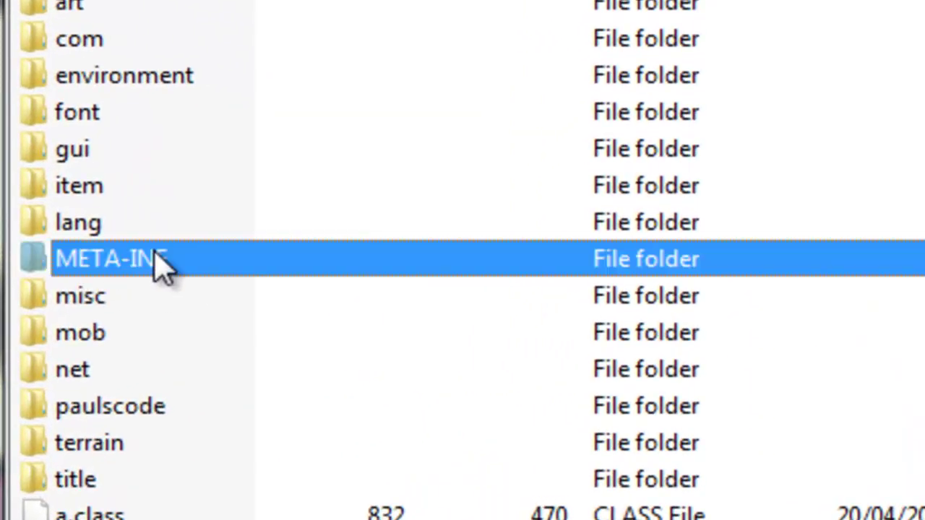
key("Delete")
key("Return")
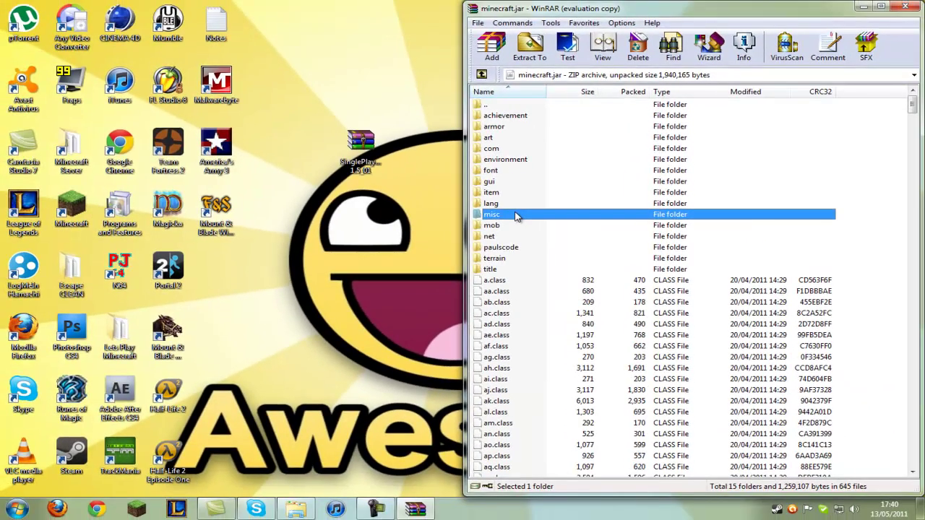
- Open SinglePlayerCommands 1.5_01.zip in WinRAR, then enlarge and reposition its window
double_click(360, 149)
left_click_drag(329, 37, 332, 16)
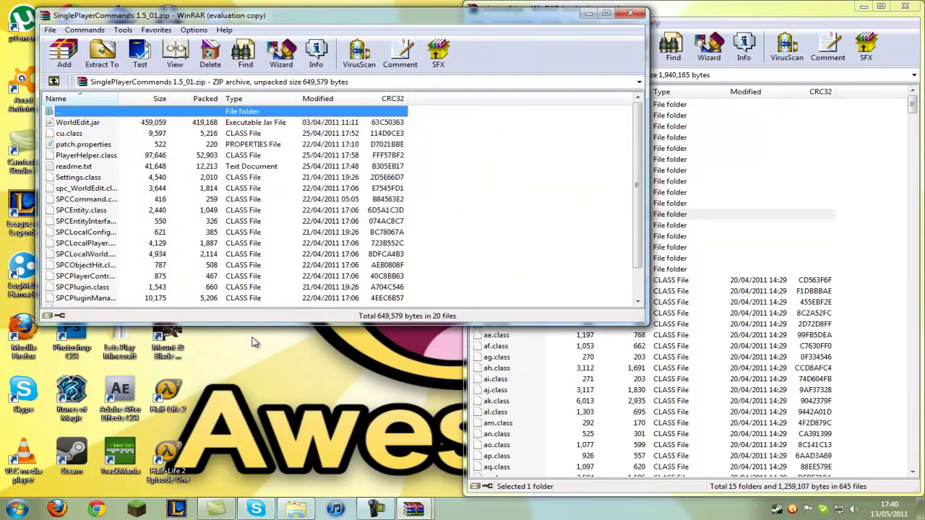
left_click_drag(260, 323, 262, 356)
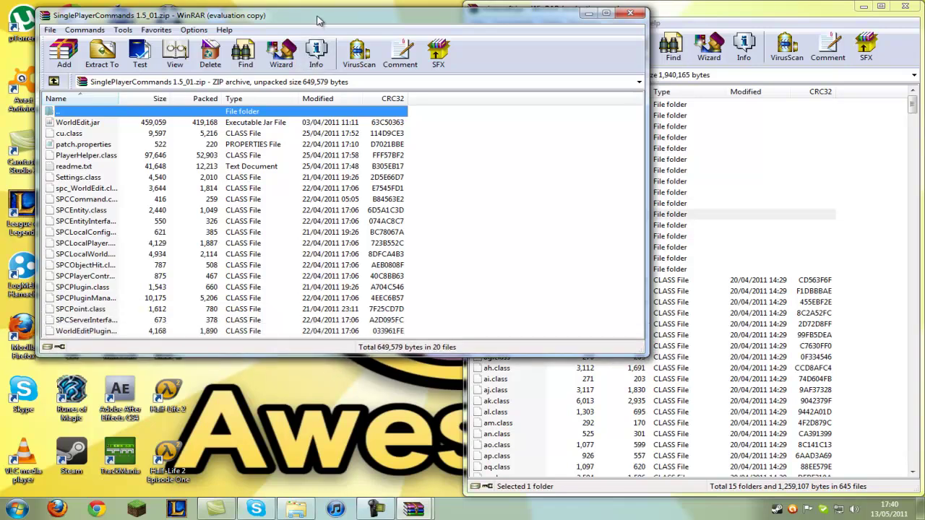
left_click_drag(318, 20, 351, 88)
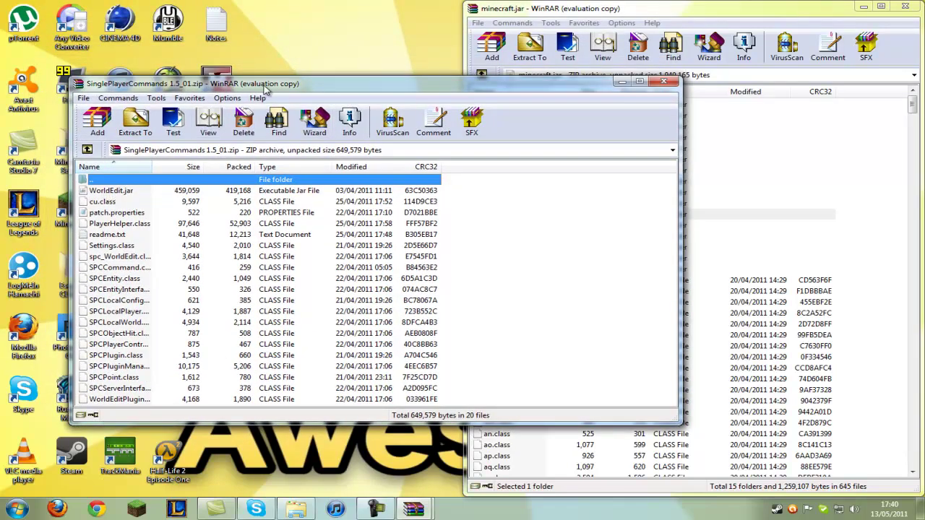
left_click_drag(266, 89, 362, 156)
- Extract WorldEdit.jar onto the desktop, leaving its name unchanged as WorldEdit.jar
left_click_drag(256, 256, 289, 149)
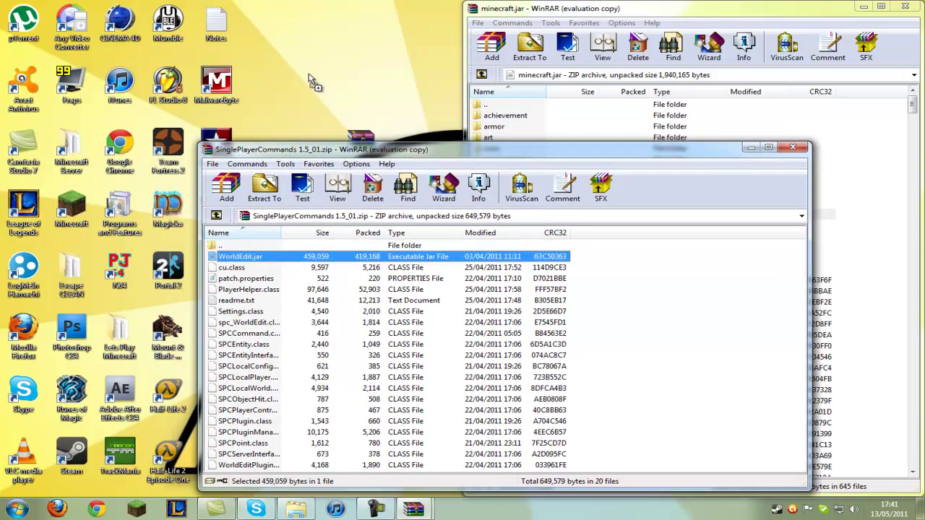
left_click_drag(312, 81, 311, 79)
left_click(248, 257)
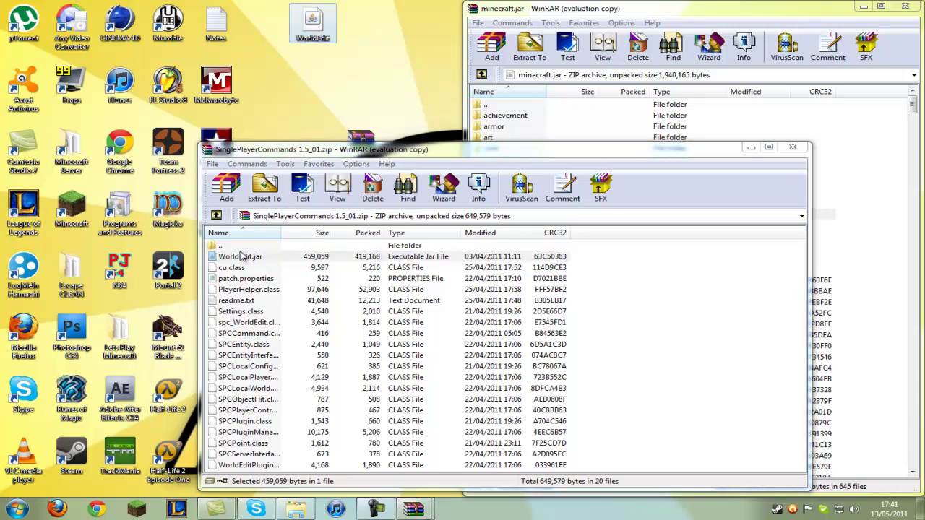
left_click(278, 261)
key("BackSpace")
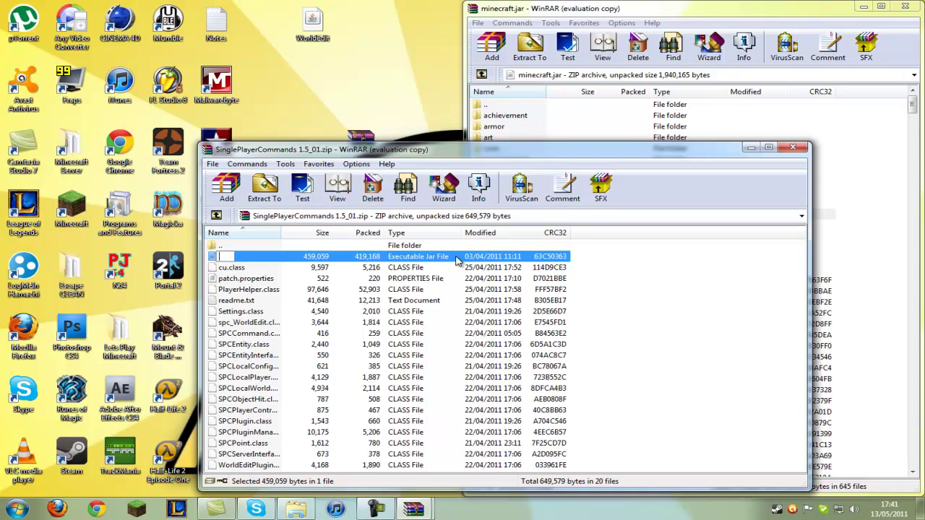
left_click(401, 80)
- Add the 19 mod files, everything except WorldEdit.jar, from the zip into minecraft.jar
left_click_drag(535, 151, 457, 55)
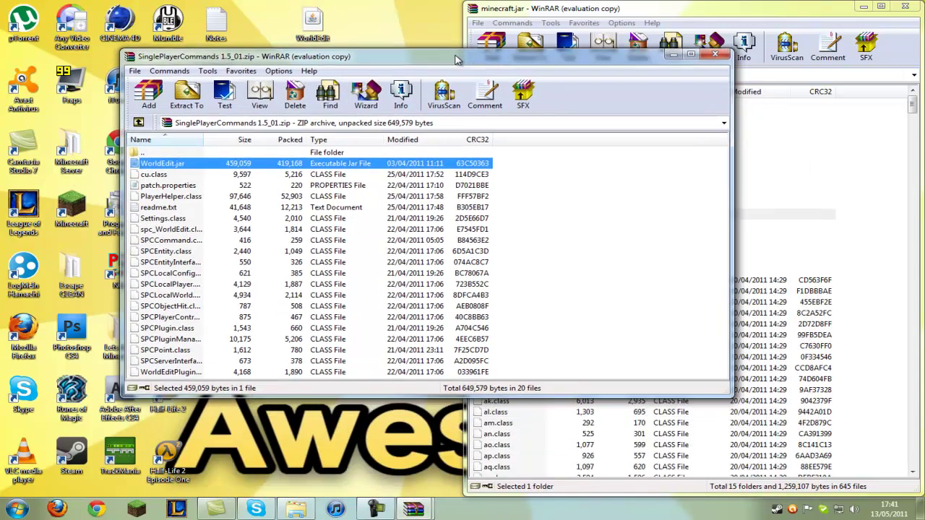
left_click(485, 176)
left_click_drag(486, 181, 356, 390)
left_click_drag(339, 474, 336, 466)
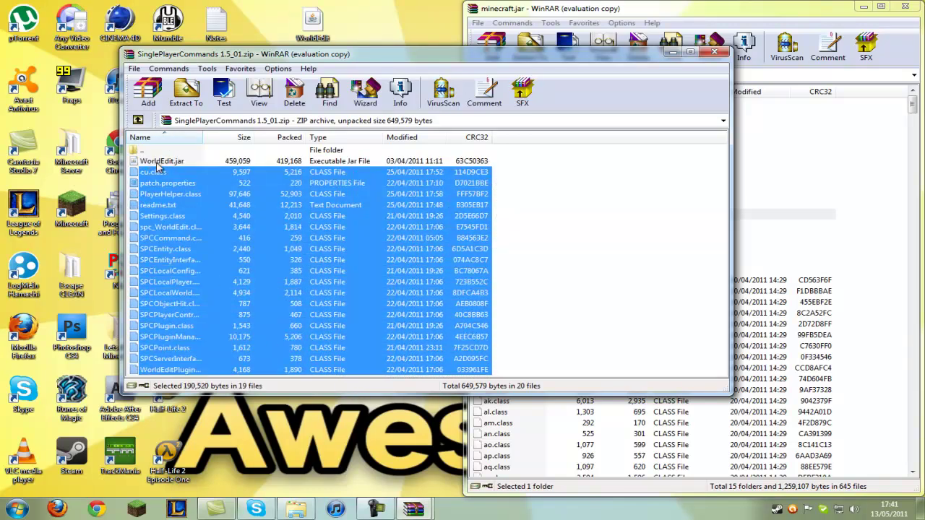
left_click_drag(370, 55, 294, 30)
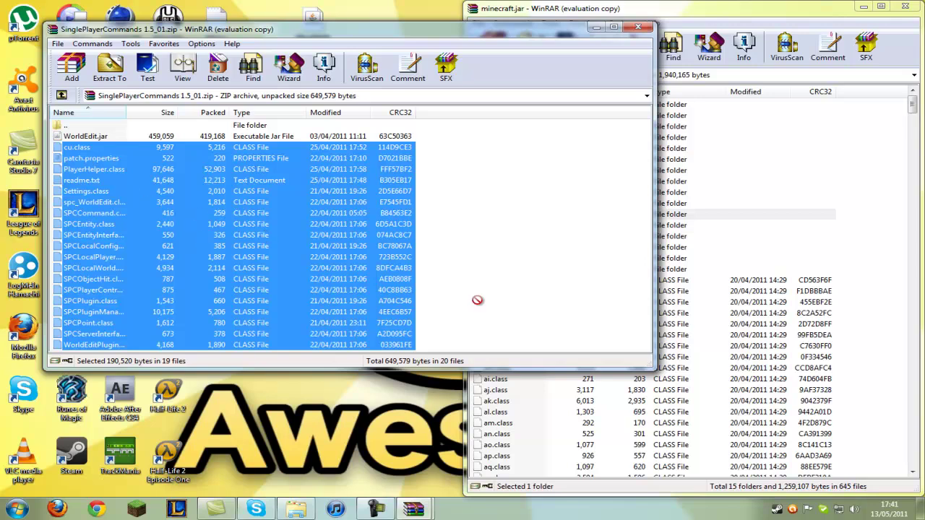
left_click_drag(895, 392, 893, 391)
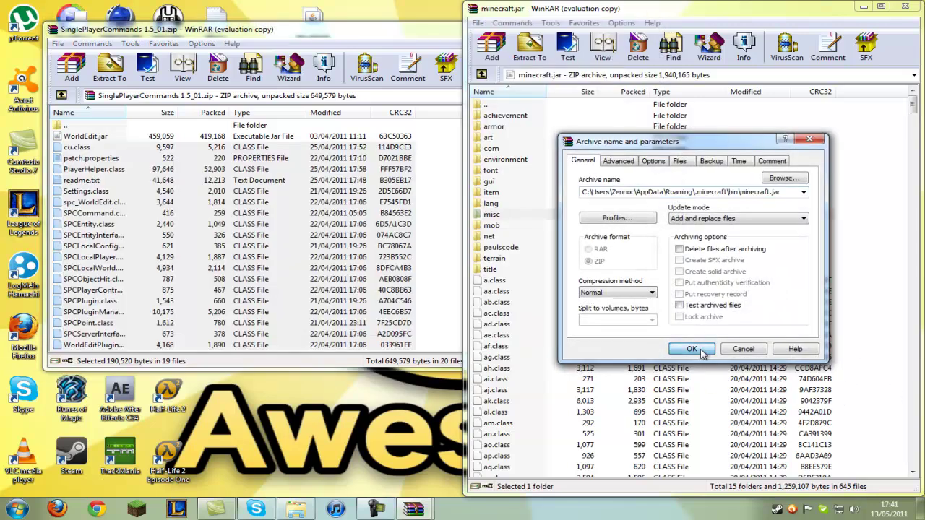
left_click(702, 353)
- Close the SinglePlayerCommands archive, move the WorldEdit icon lower, and shrink the minecraft.jar window
left_click_drag(434, 38, 512, 105)
left_click(531, 97)
left_click_drag(316, 27, 316, 213)
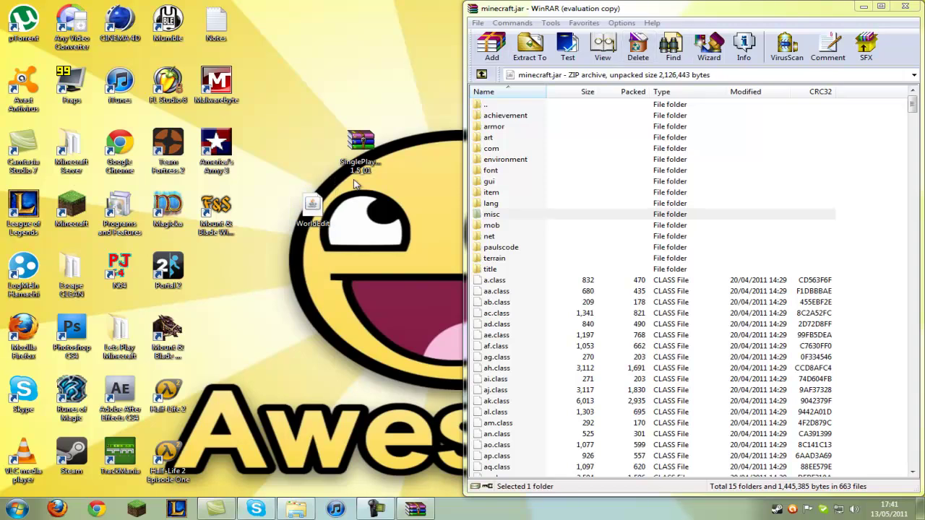
left_click(587, 15)
left_click_drag(587, 14, 701, 7)
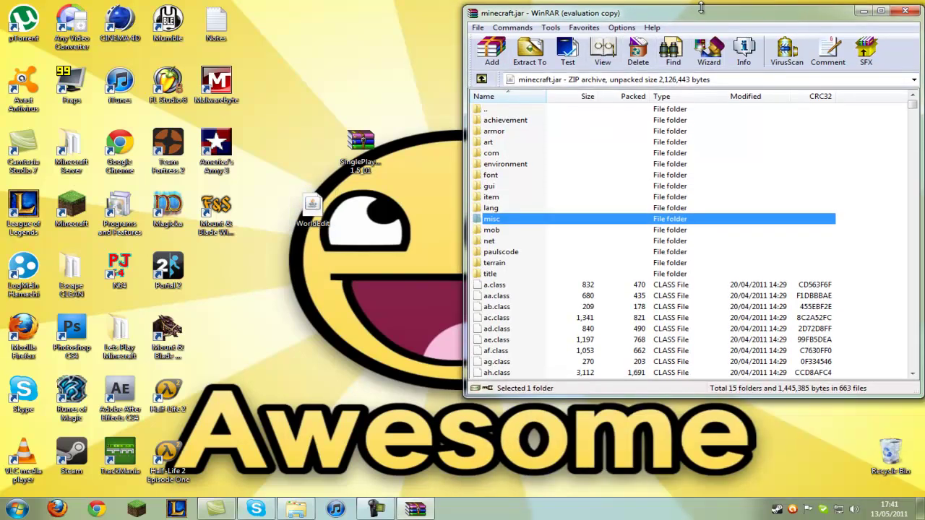
- Close WinRAR and bring back the Explorer window showing the .minecraft bin folder
left_click(913, 12)
left_click(295, 508)
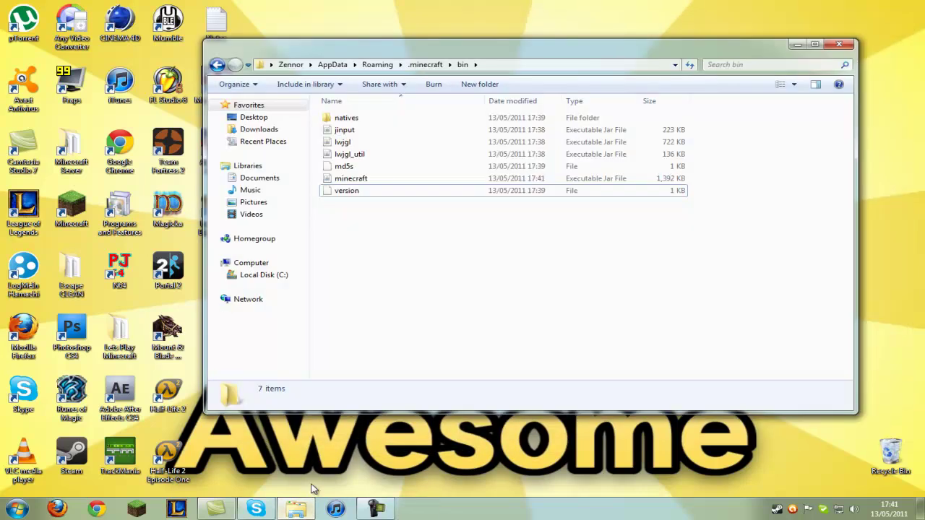
left_click_drag(391, 49, 501, 77)
left_click_drag(402, 74, 392, 44)
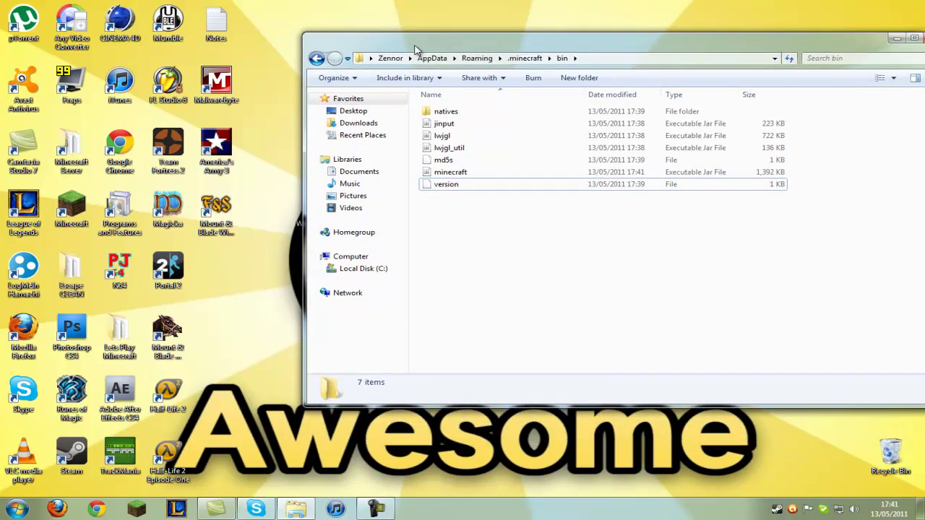
left_click(465, 175)
left_click(449, 148)
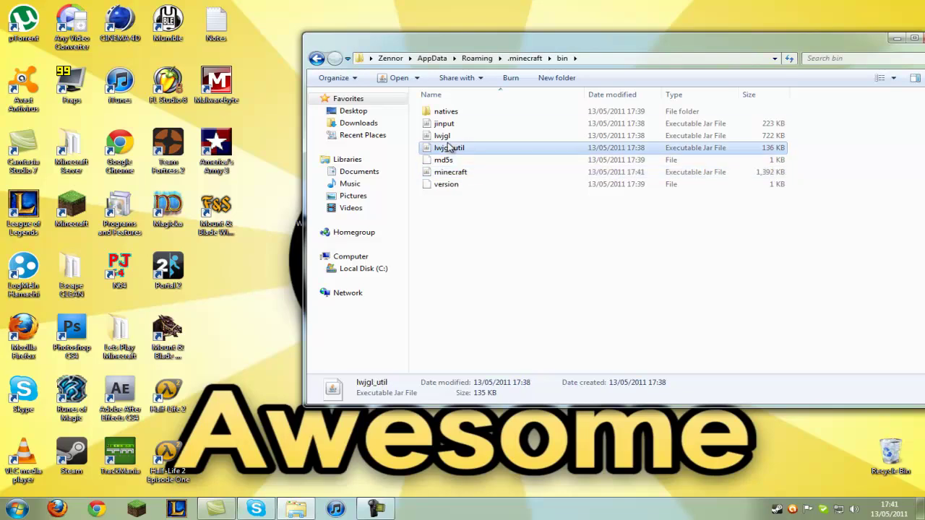
left_click(443, 113)
left_click(316, 58)
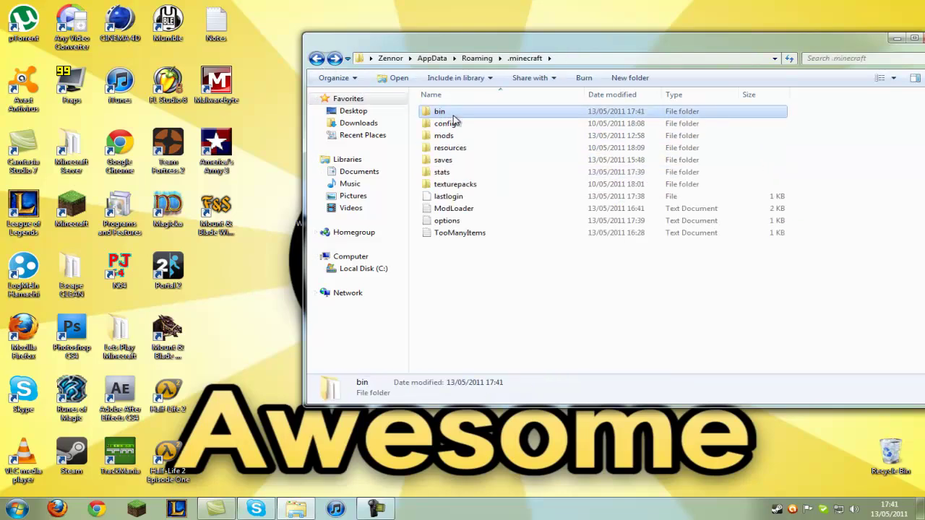
double_click(453, 114)
- Move WorldEdit.jar from the desktop into the bin folder and close the Explorer window
left_click_drag(458, 50, 563, 58)
left_click_drag(311, 204, 592, 269)
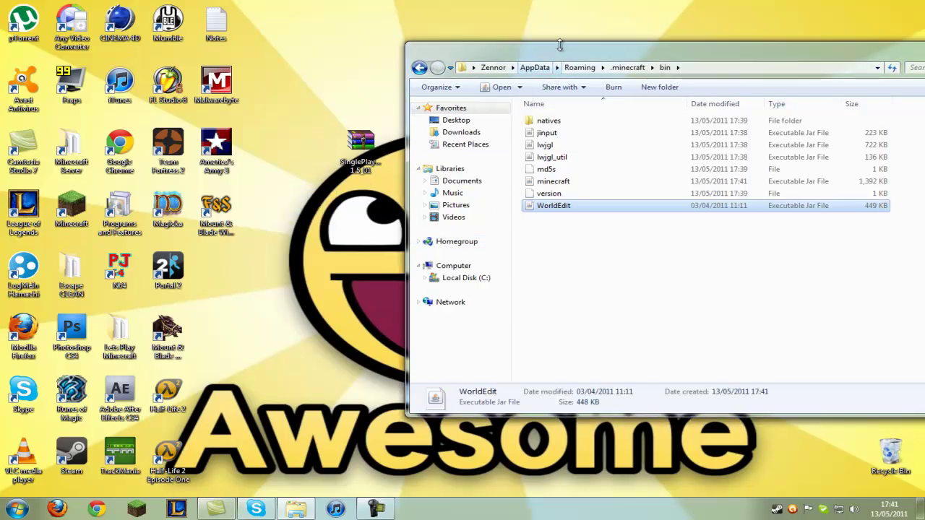
left_click_drag(529, 49, 182, 43)
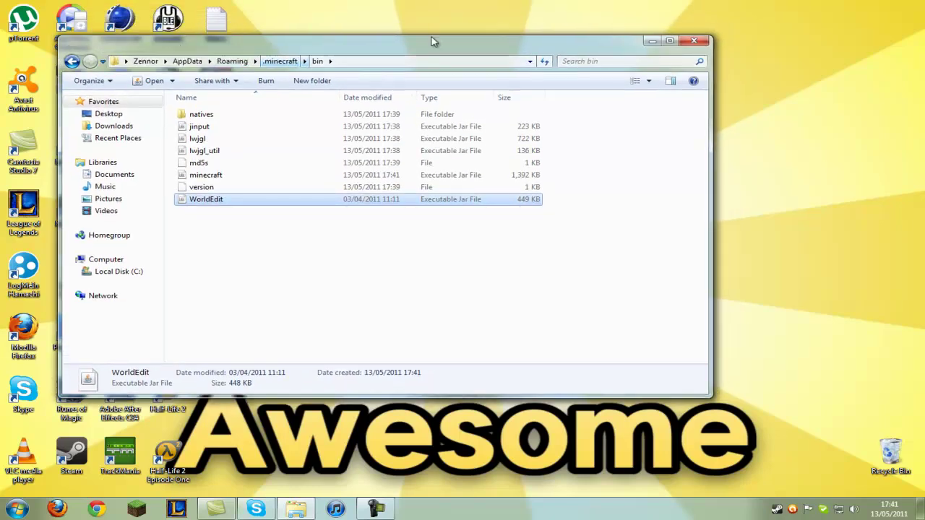
left_click(650, 41)
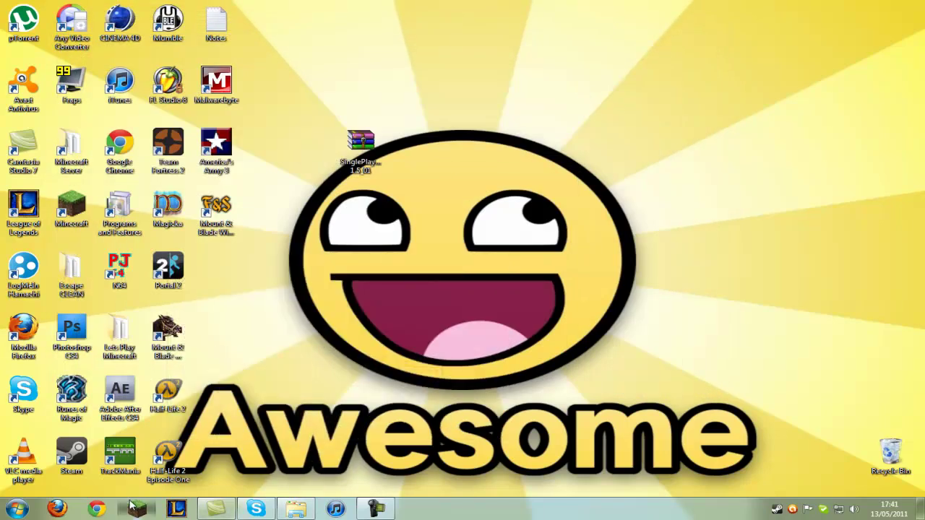
- Launch Minecraft, log in, load the New World save, then save and quit to title
left_click(135, 508)
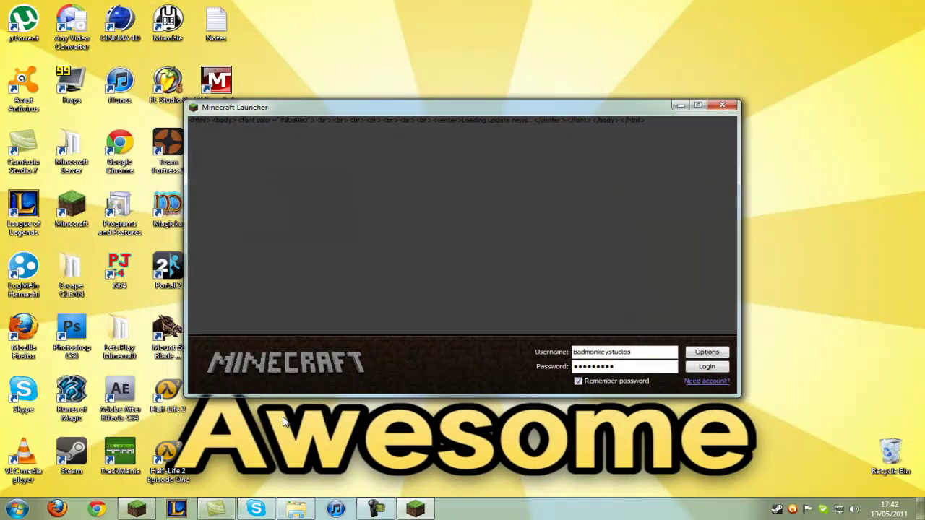
left_click(707, 367)
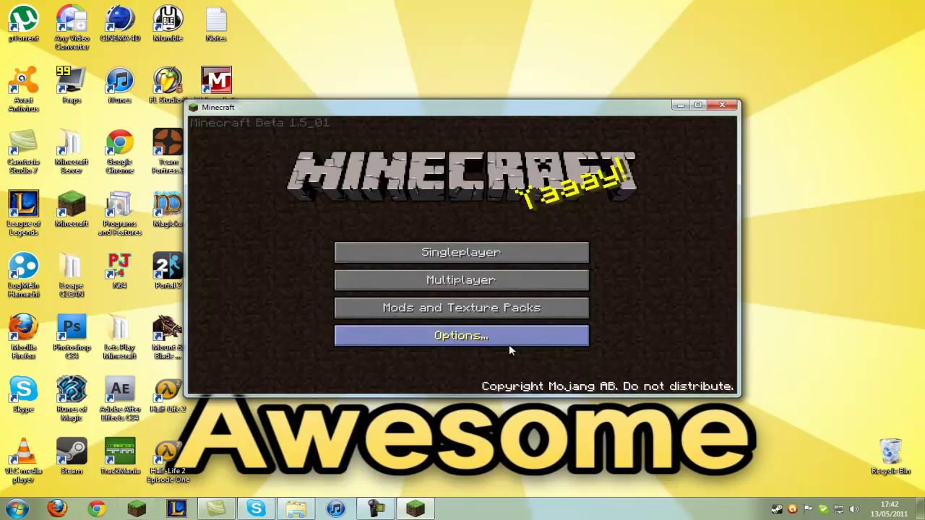
left_click(434, 252)
double_click(408, 220)
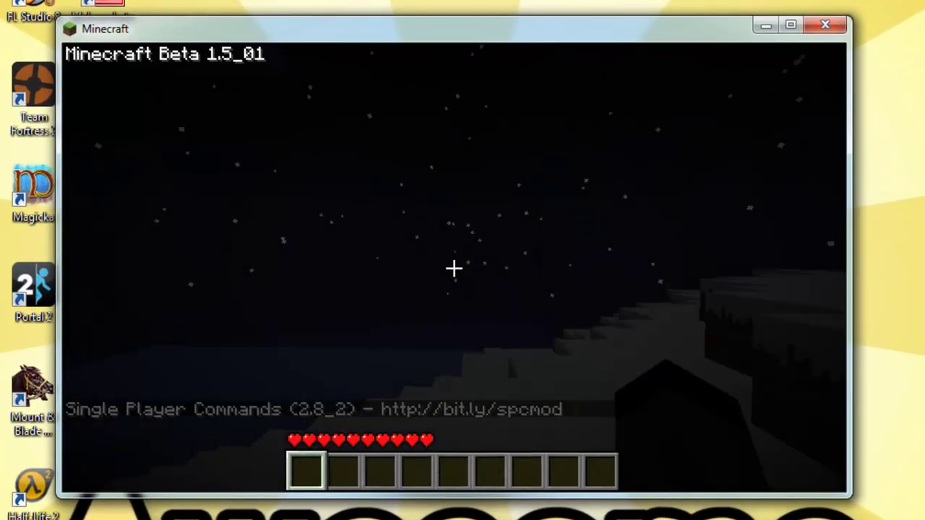
mouse_move(454, 269)
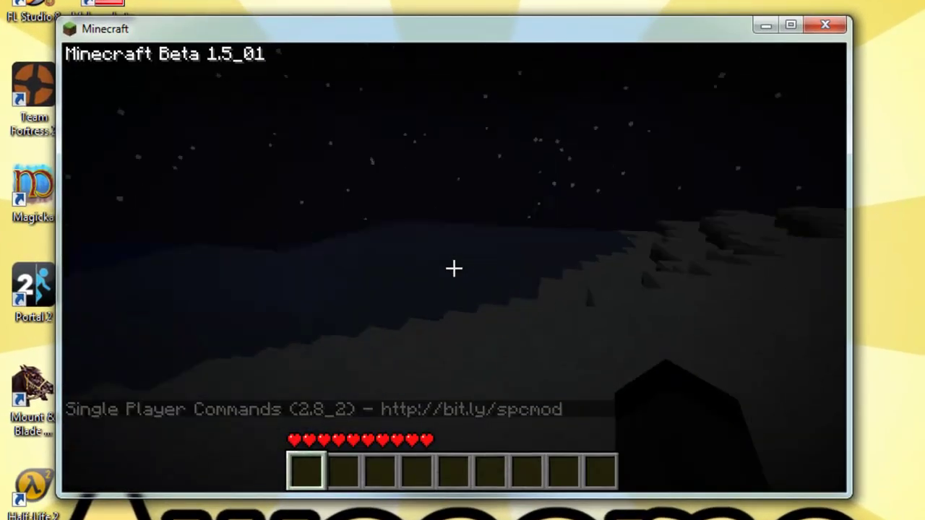
key("Escape")
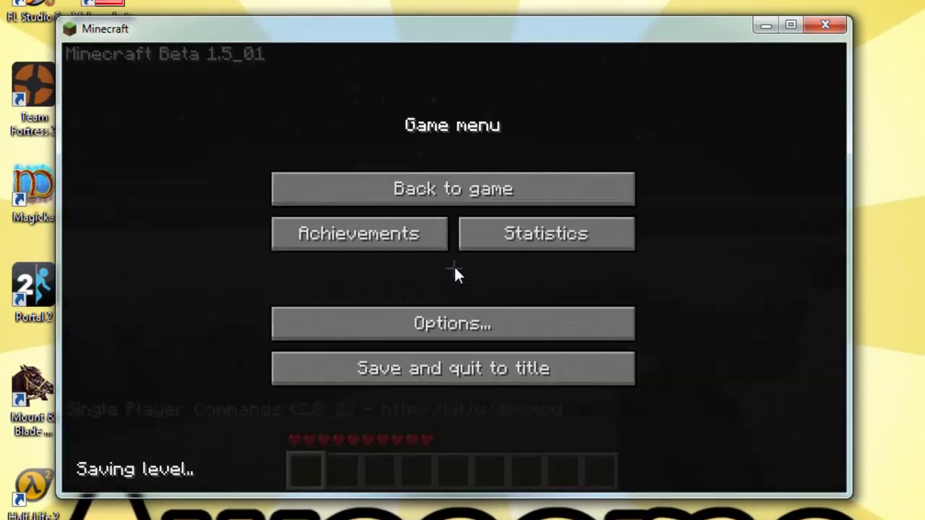
left_click(500, 376)
- Create and generate a new singleplayer world
left_click(452, 269)
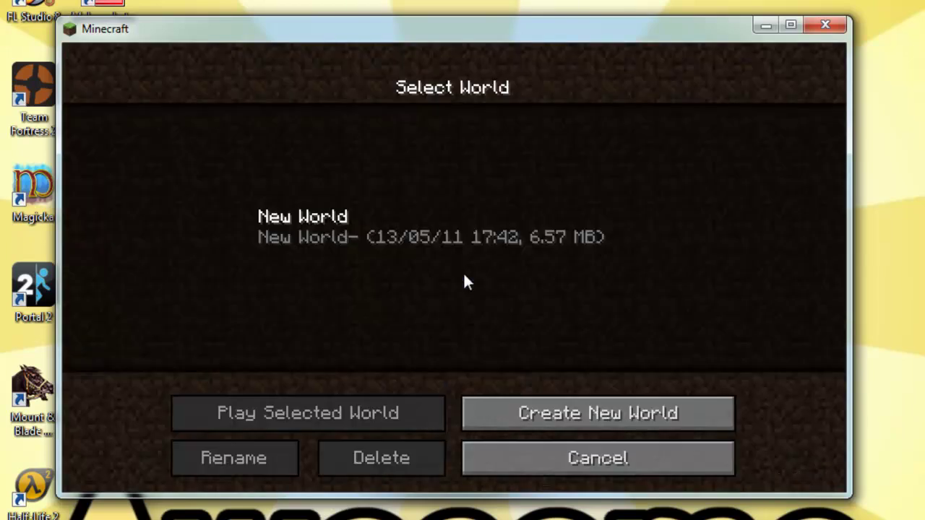
left_click(527, 414)
left_click(495, 381)
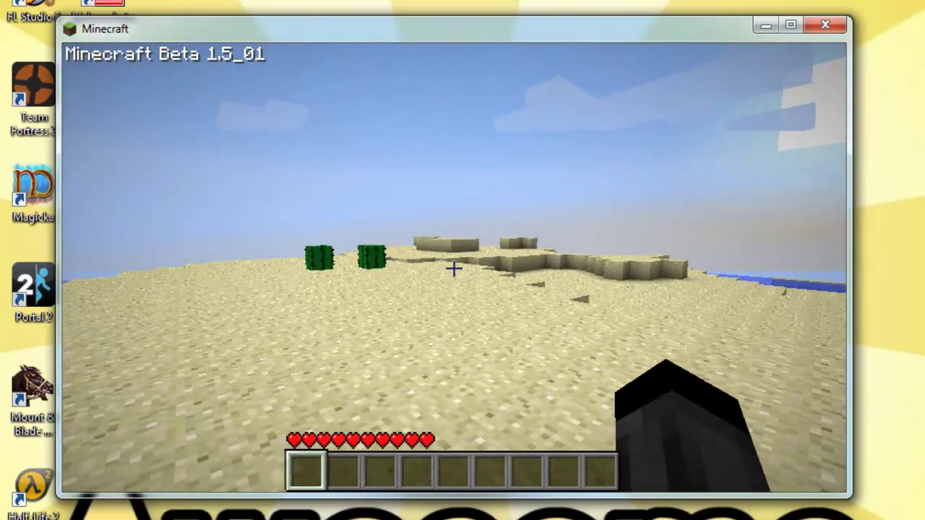
- Run the chat command /spawn cow 34 to spawn 34 cows
key("t")
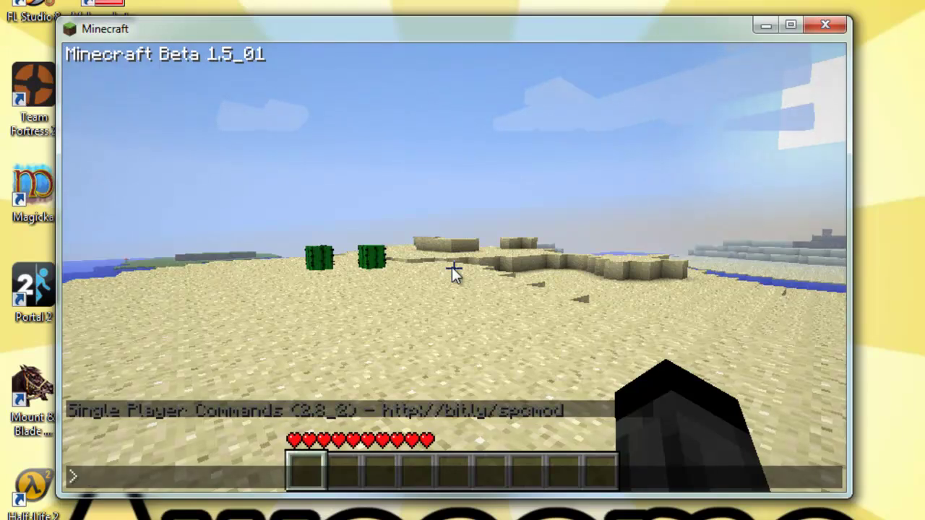
type("/spaw")
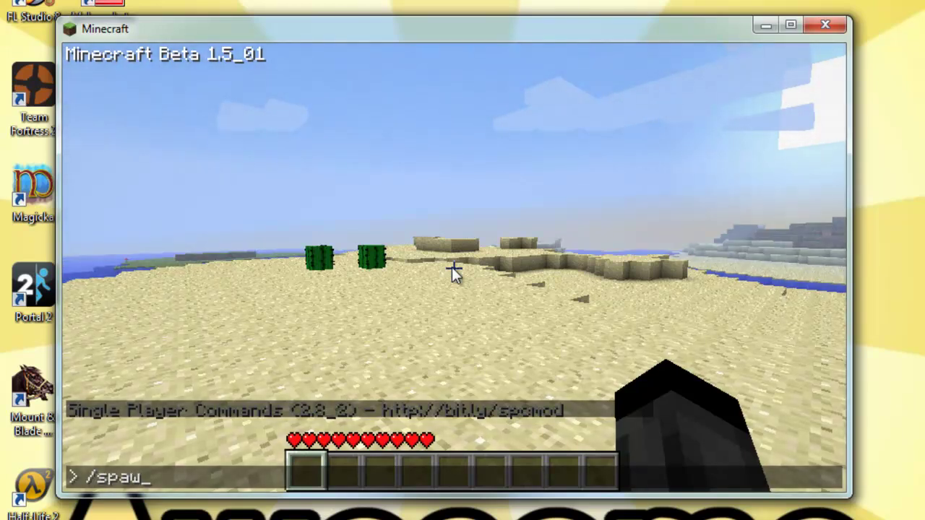
type("n cow 34")
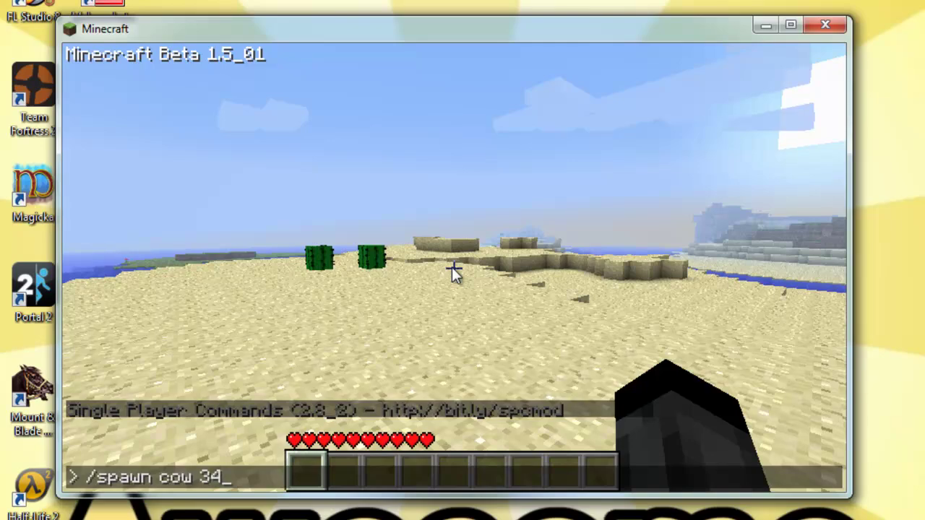
key("Return")
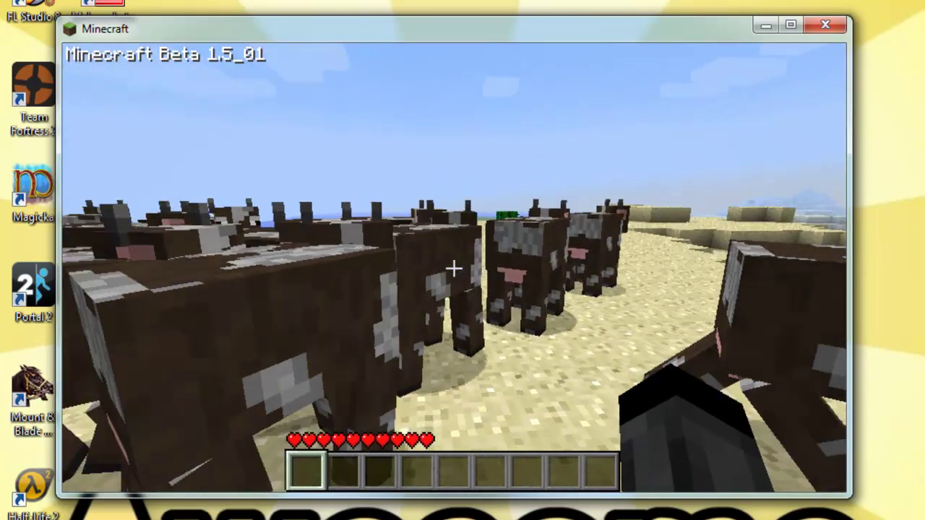
- Turn Sound and Music to OFF in the game options and resume playing
key("Escape")
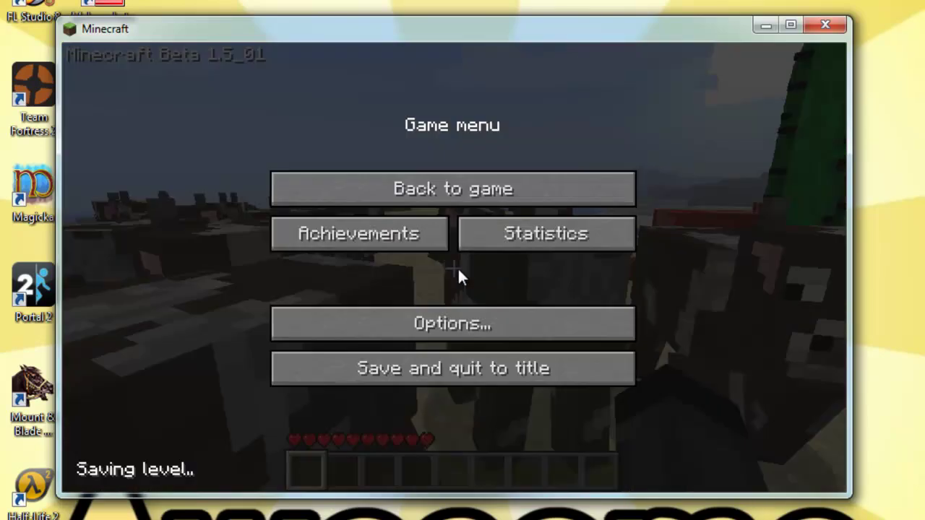
left_click(483, 323)
left_click_drag(720, 137, 468, 138)
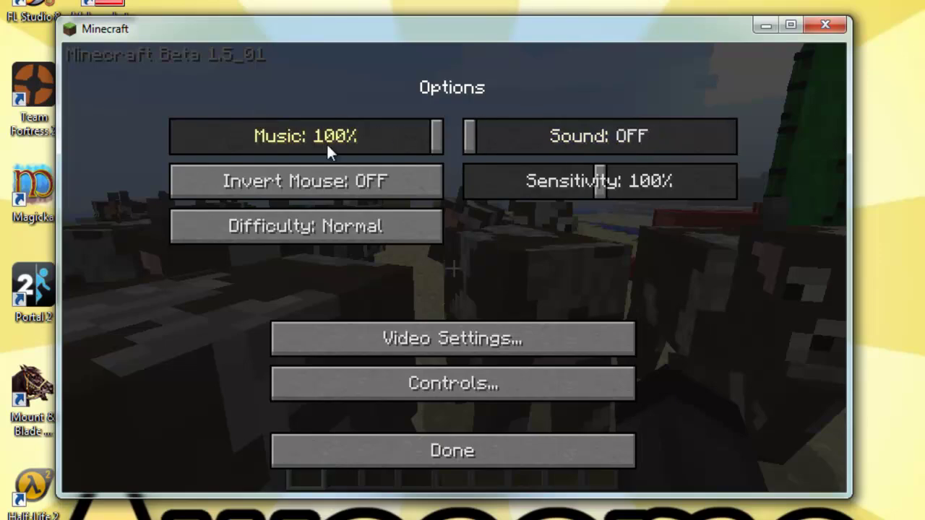
left_click_drag(330, 144, 175, 137)
left_click(500, 463)
key("Escape")
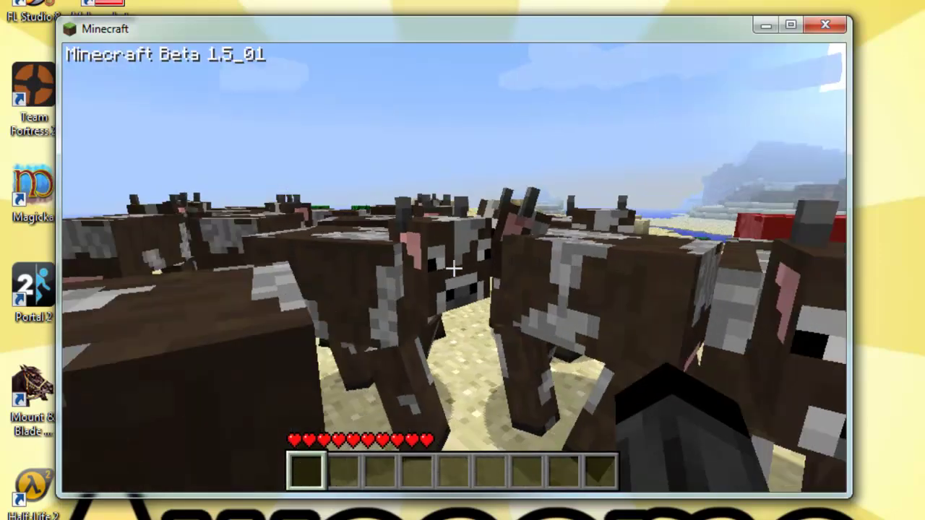
- Walk away from the cow herd, turn back, move among the cows, then back away
key("w")
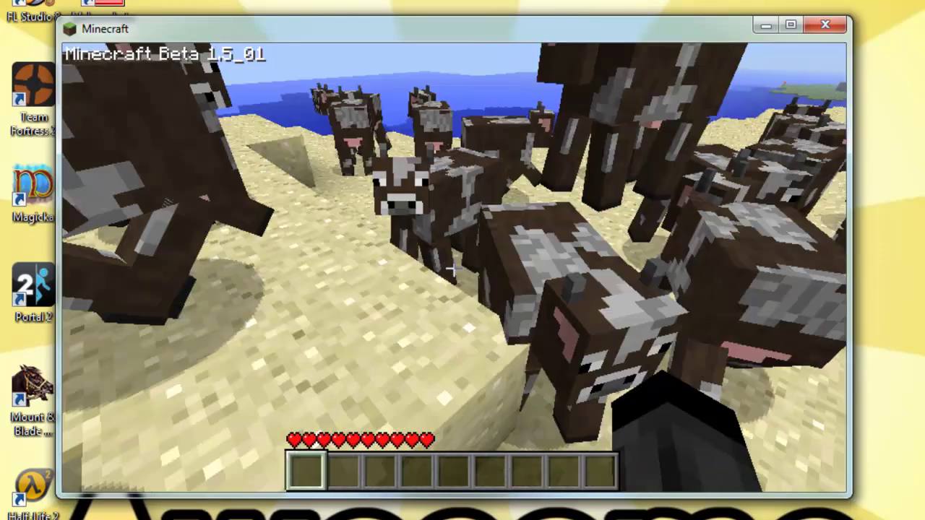
key("w")
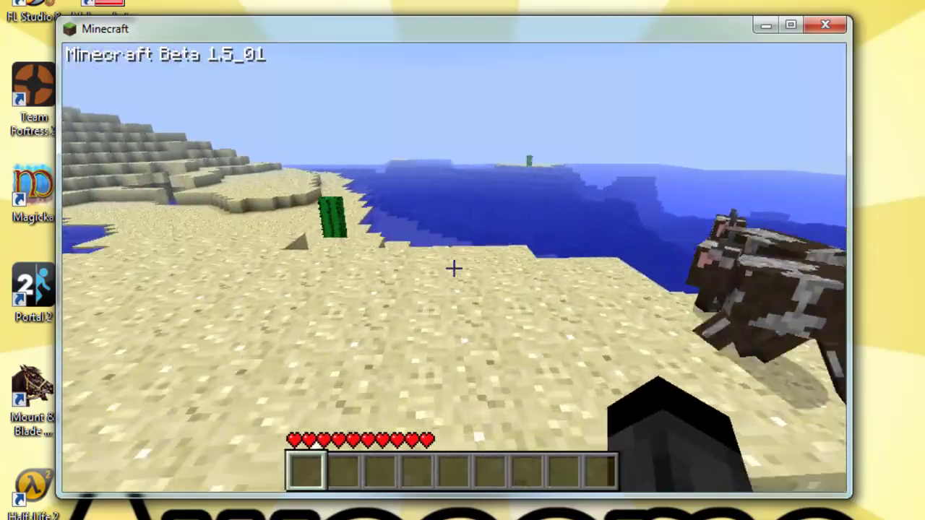
key("w")
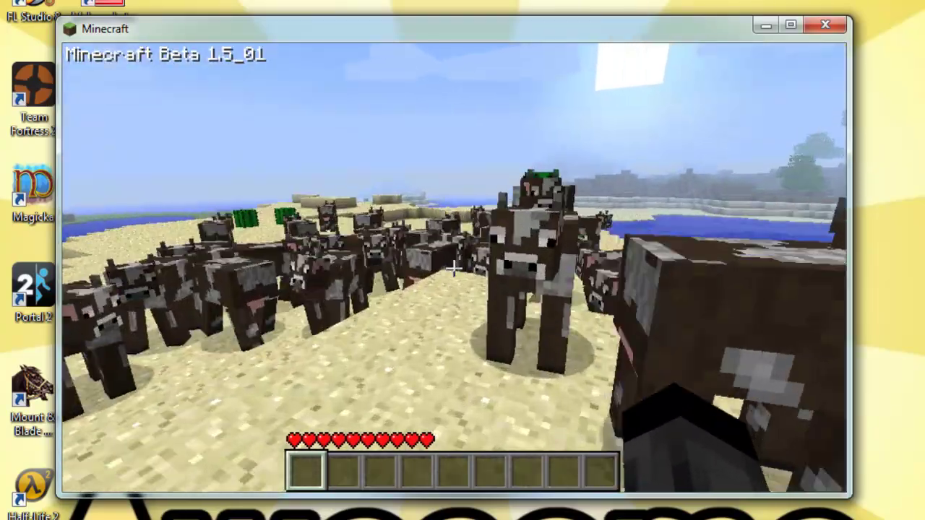
key("s")
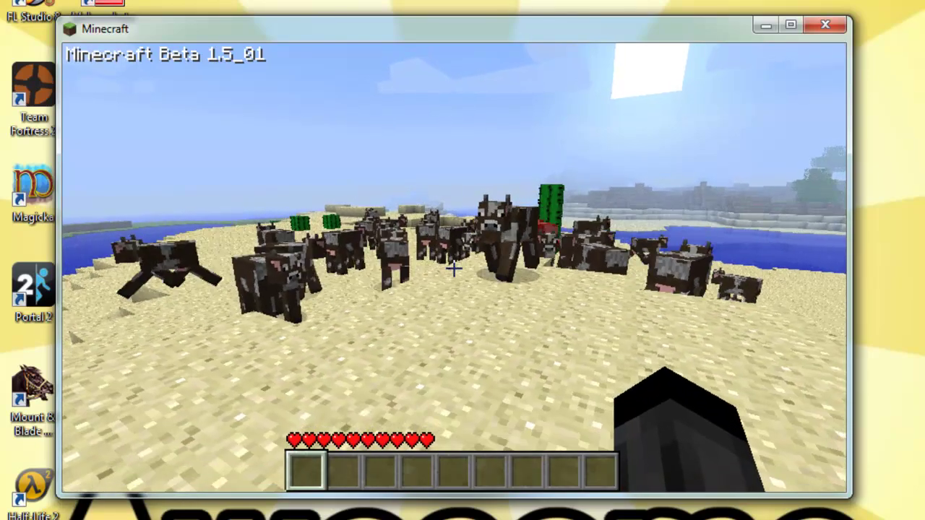